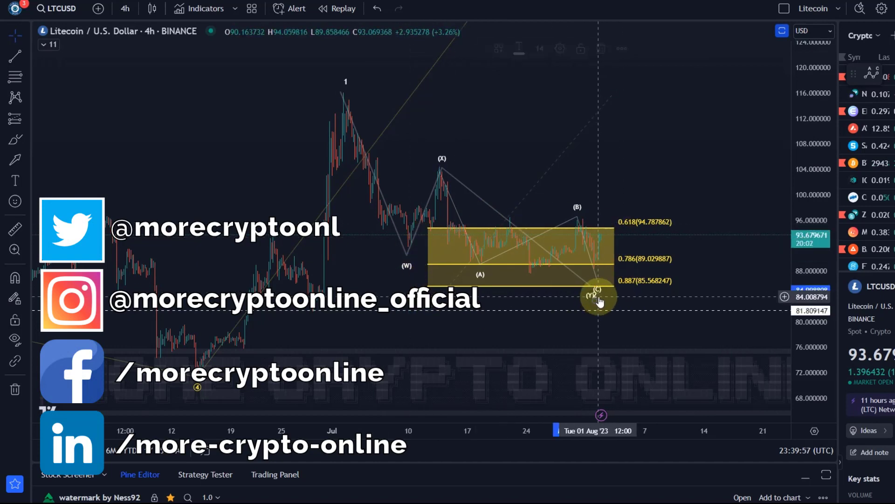
left_click_drag(622, 166, 591, 173)
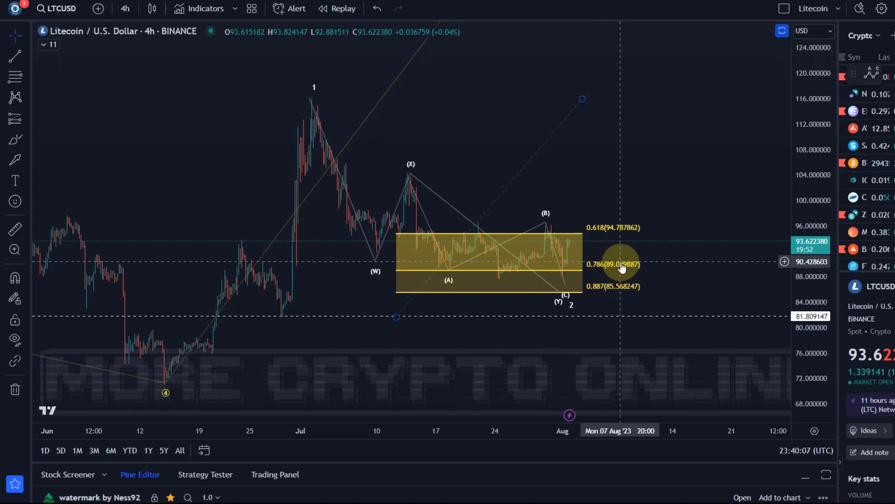
left_click(595, 306)
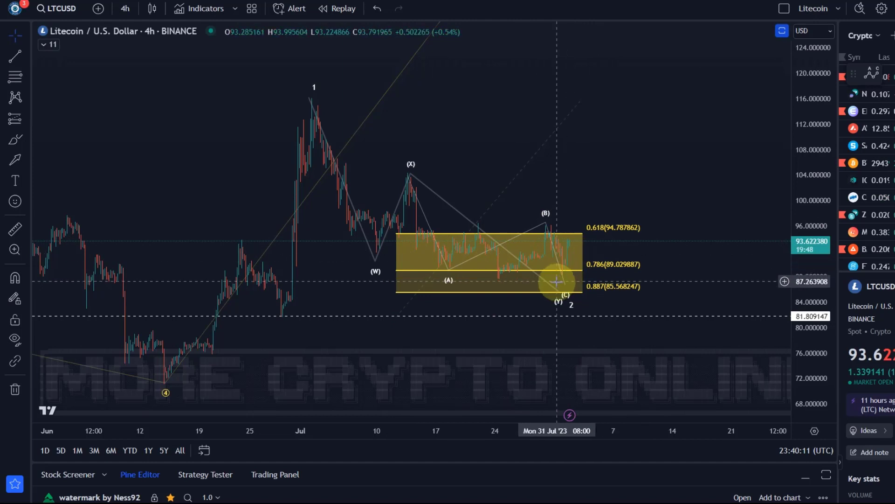
left_click(572, 113)
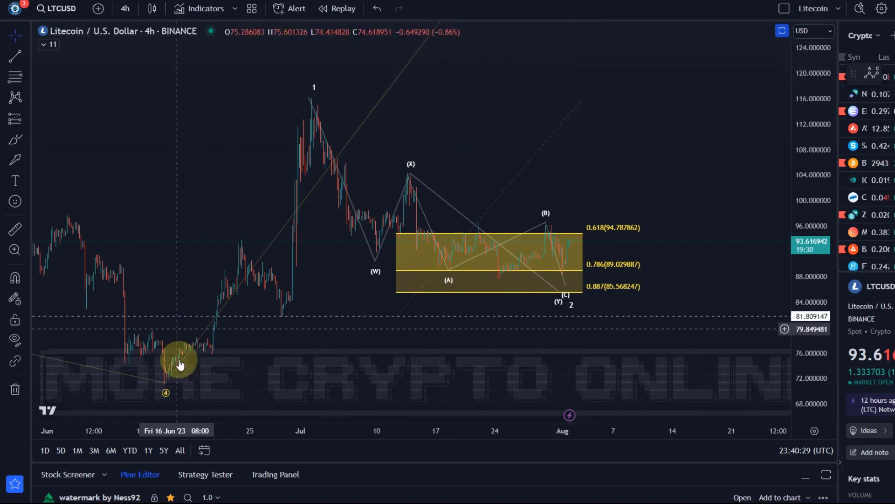
Move the circled wave 4 point to the 28 June low at about 81.39
left_click_drag(164, 387, 283, 319)
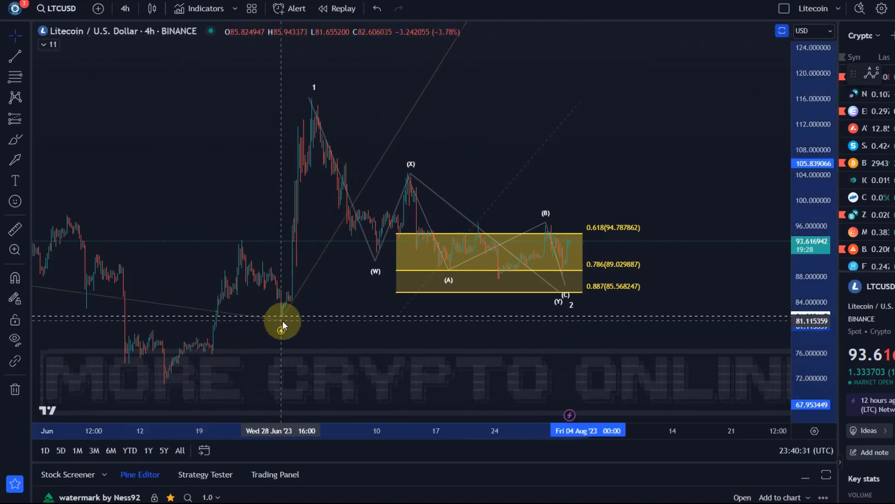
left_click_drag(505, 217, 488, 251)
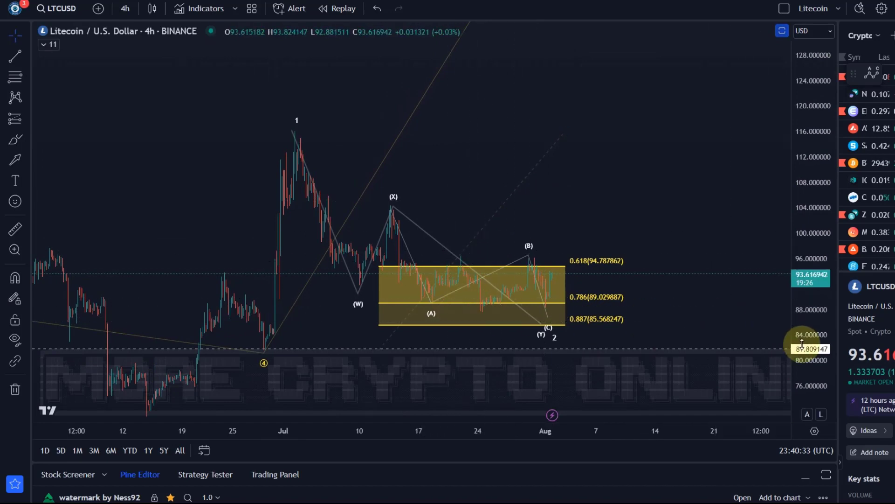
left_click(262, 353)
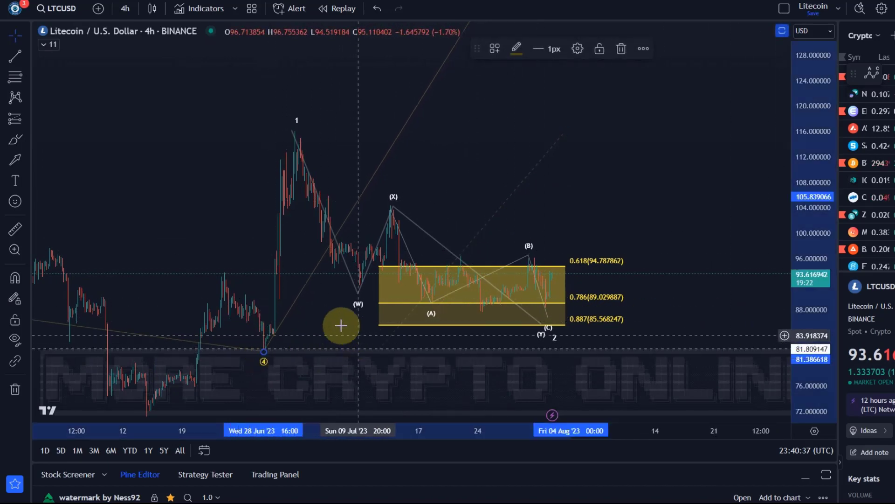
left_click_drag(456, 121, 429, 390)
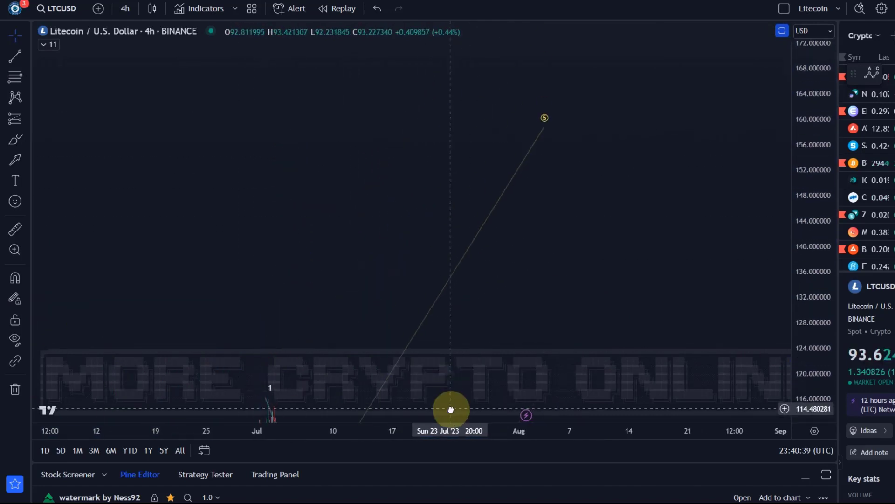
left_click_drag(516, 238, 533, 21)
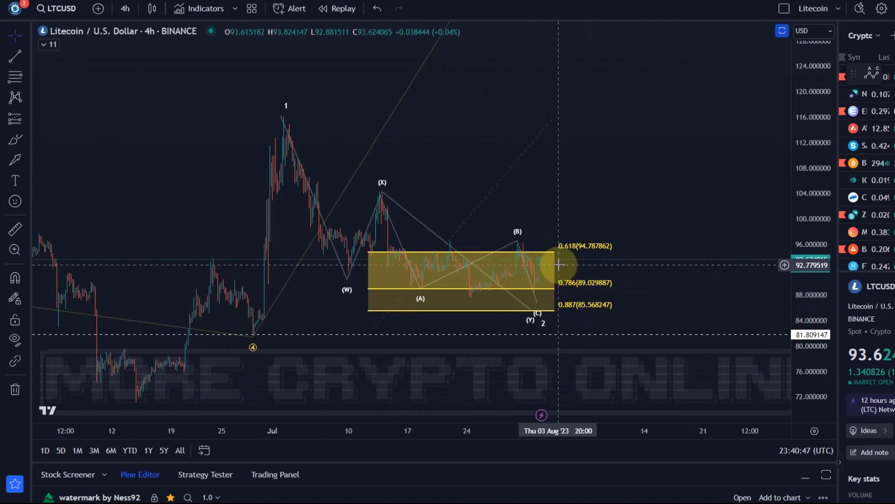
left_click_drag(586, 183, 618, 373)
left_click_drag(589, 258, 583, 332)
left_click_drag(597, 284, 553, 21)
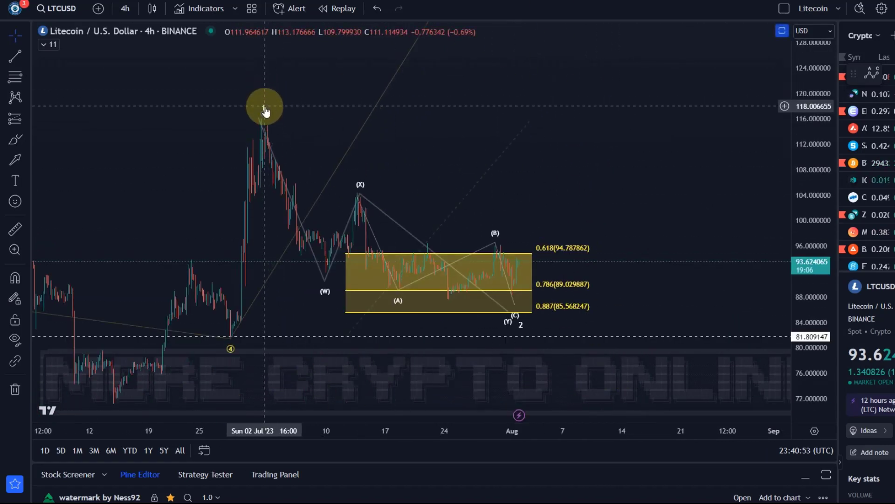
Duplicate the wave 1 text label, place the copy at about 127.75 on 7 August, and change its text to 3
left_click(271, 99)
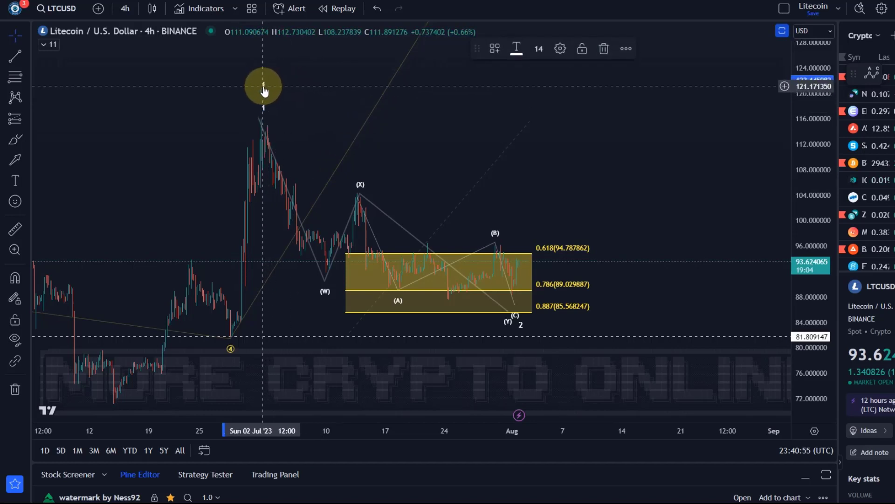
mouse_move(262, 86)
left_mouse_down()
mouse_move(492, 75)
mouse_move(566, 51)
left_mouse_up()
double_click(565, 52)
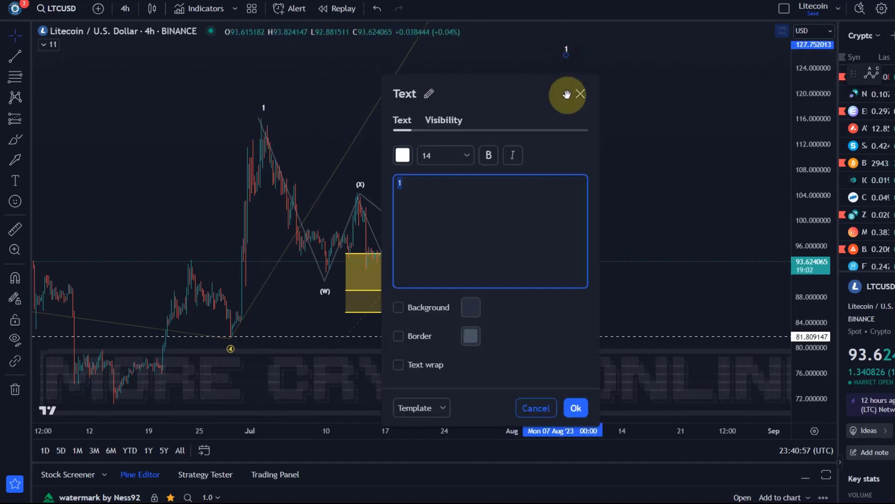
left_click(578, 88)
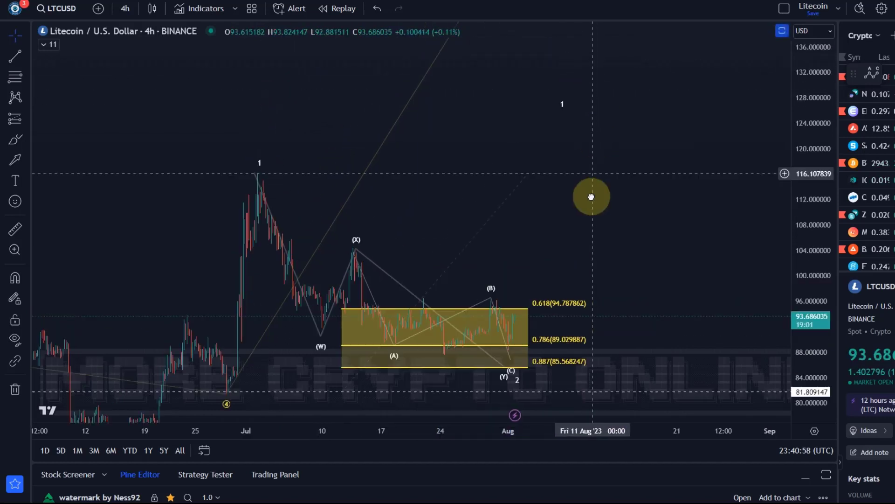
double_click(562, 135)
type("3")
left_click(577, 408)
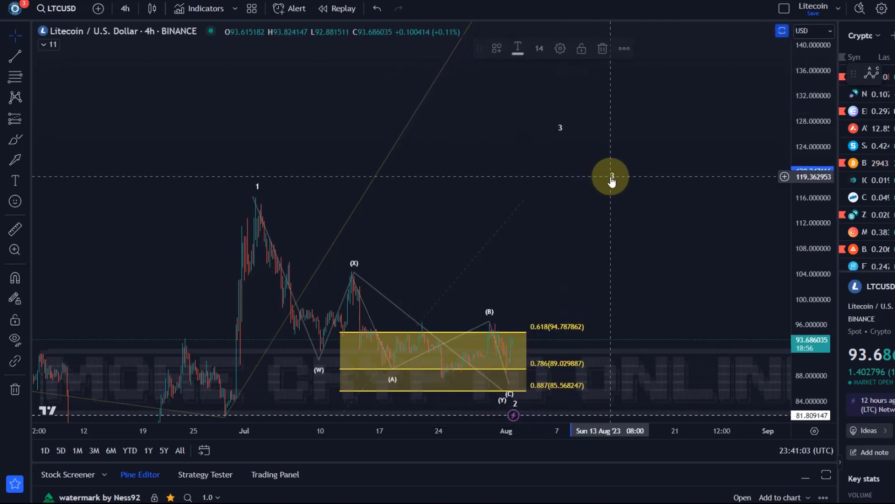
Relabel the duplicated text at about 120.25 on 13 August as 4
double_click(612, 179)
type("4")
left_click(577, 408)
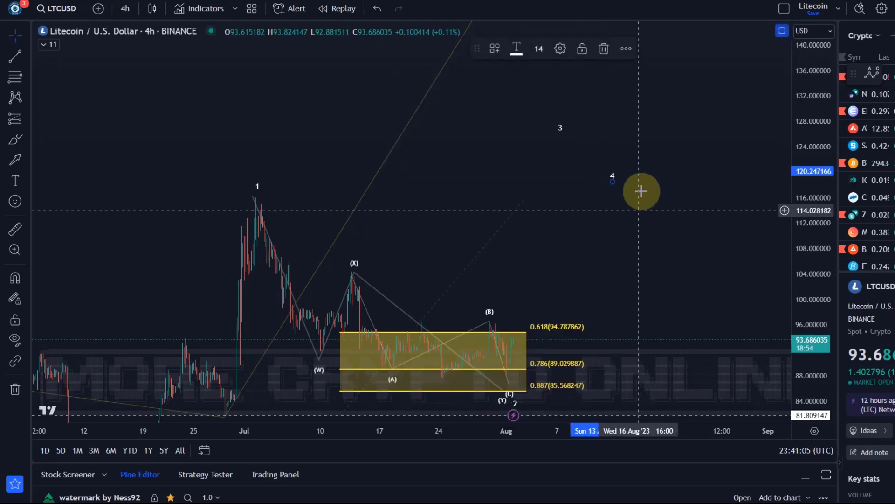
Duplicate the 4 label, place the copy at about 140.14 on 17 August, and change its text to 5
left_click_drag(625, 170, 623, 148)
left_click(643, 48)
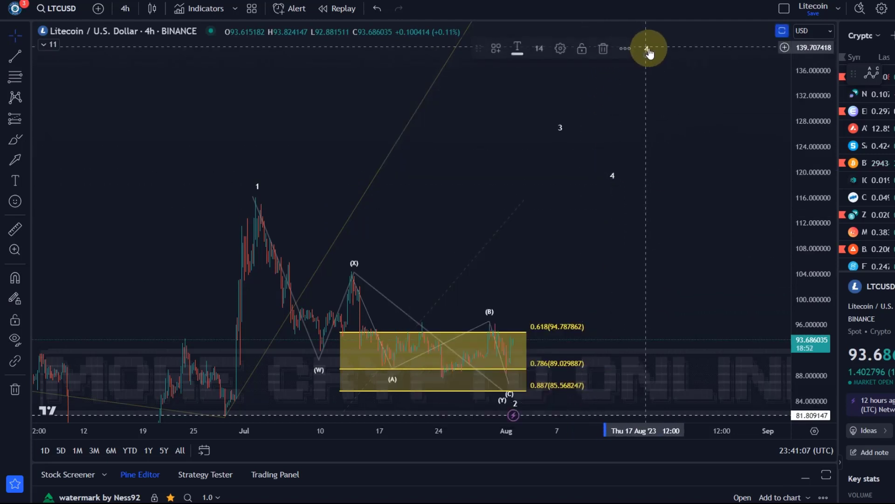
double_click(648, 50)
type("5")
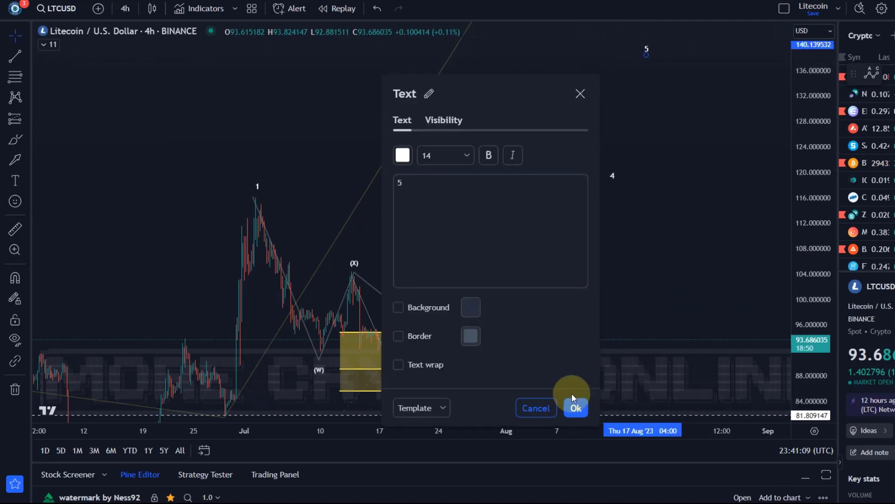
left_click(576, 406)
Reposition the projected wave labels higher, with 3 at about 138, 4 at about 132 and 5 at about 156
left_click_drag(706, 216, 711, 187)
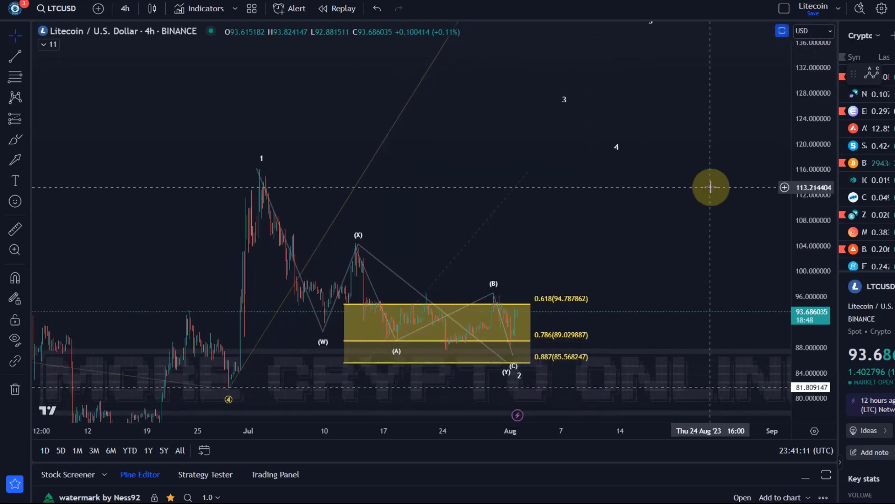
left_click_drag(561, 98, 584, 51)
left_click_drag(652, 86, 646, 164)
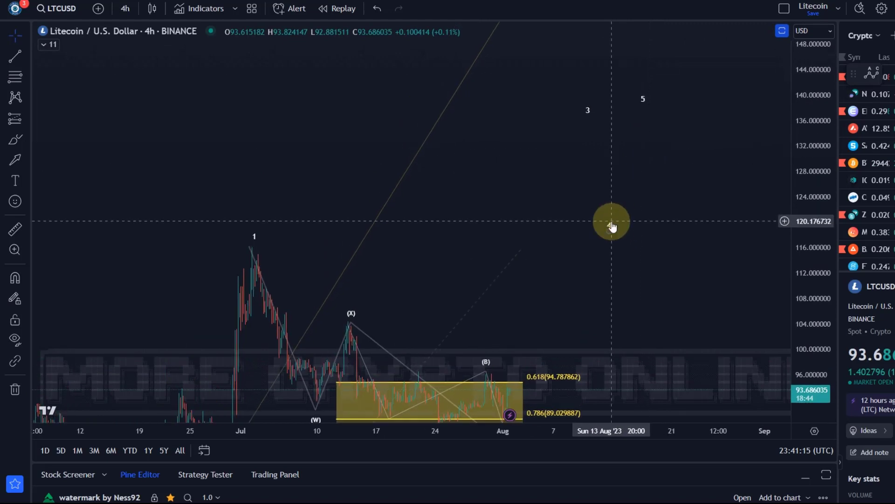
left_click_drag(611, 226, 643, 161)
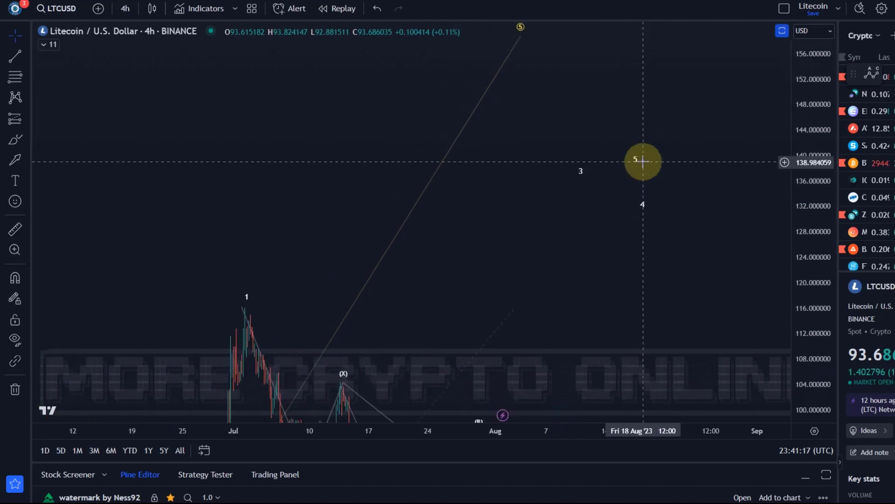
left_click_drag(690, 110, 695, 202)
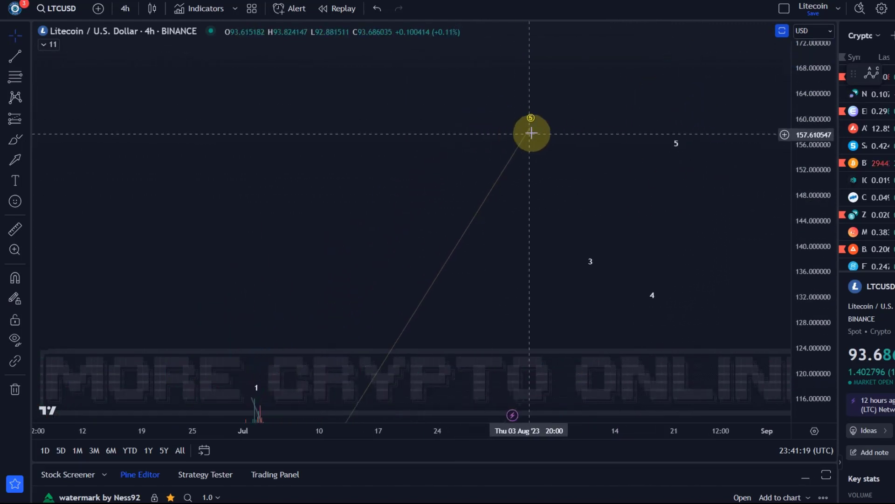
Move the circled wave 5 endpoint to about 162.58 on 20 August, above the white 5 label
left_click_drag(530, 128, 673, 103)
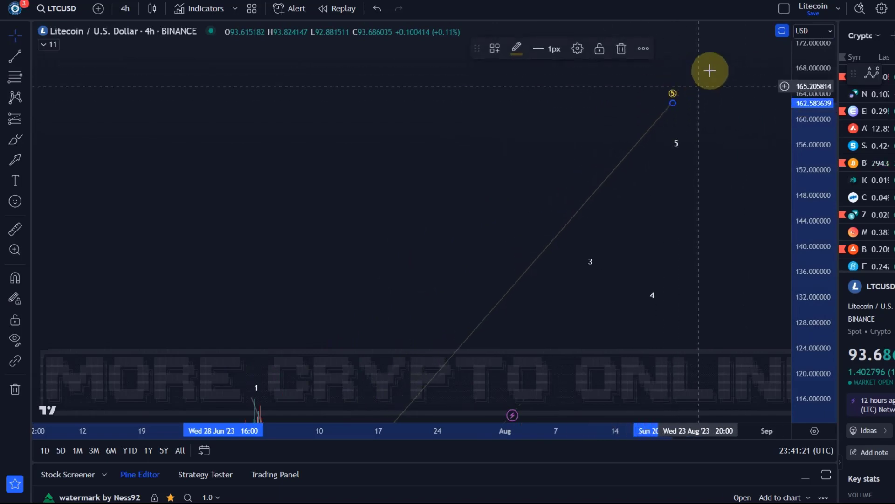
left_click_drag(587, 316, 630, 200)
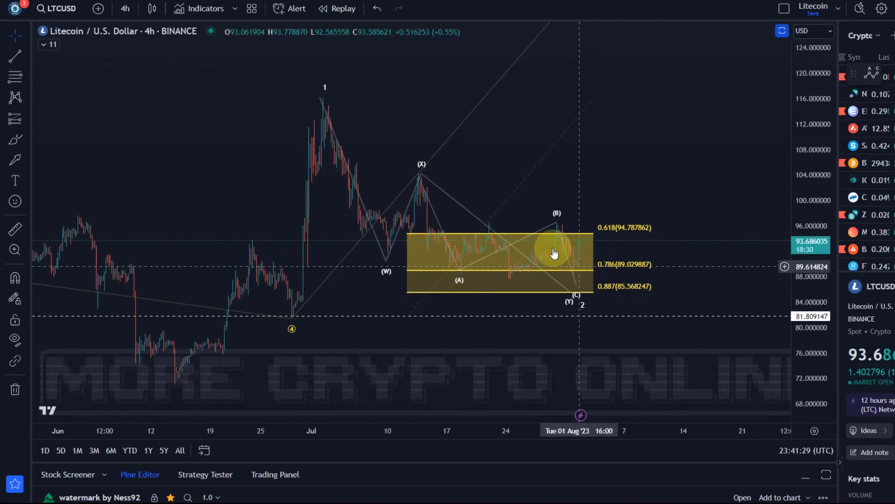
Move the (Y) endpoint of the WXY correction to about 85.00 on 2 August
scroll(576, 265, "up", 3)
left_click_drag(474, 181, 615, 165)
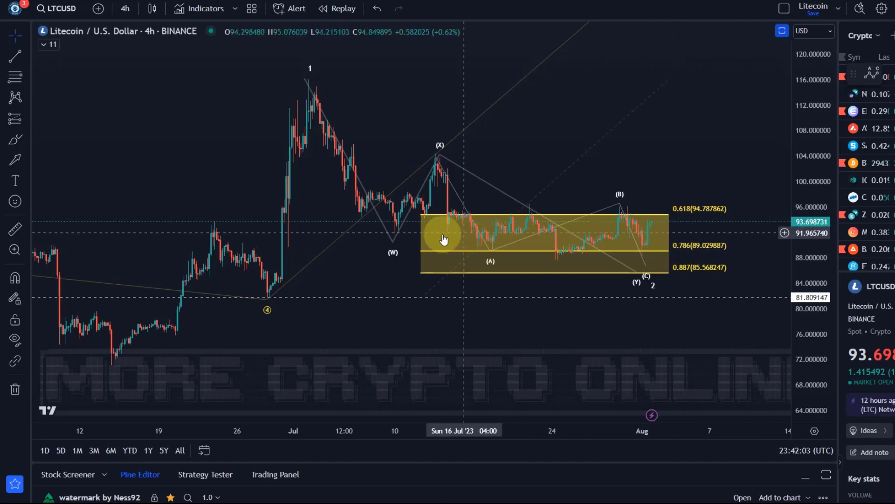
scroll(443, 242, "up", 3)
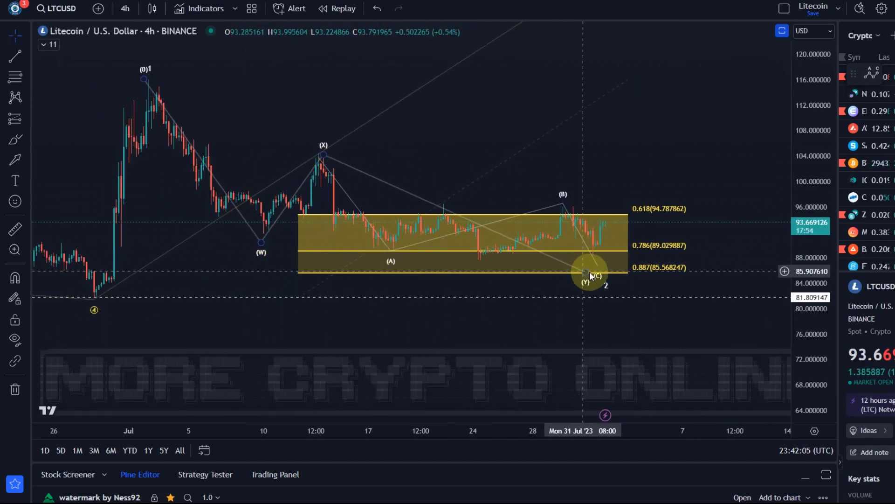
left_click_drag(801, 257, 803, 51)
left_click_drag(593, 325, 615, 316)
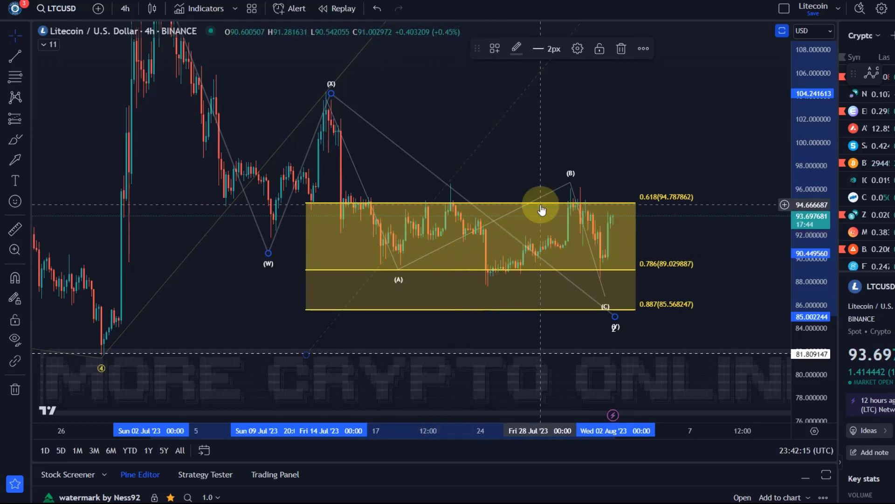
Move the (B) point of the ABC correction to the 30 July high at about 95.56
mouse_move(561, 184)
left_mouse_down()
mouse_move(586, 192)
mouse_move(581, 201)
mouse_move(576, 194)
left_mouse_up()
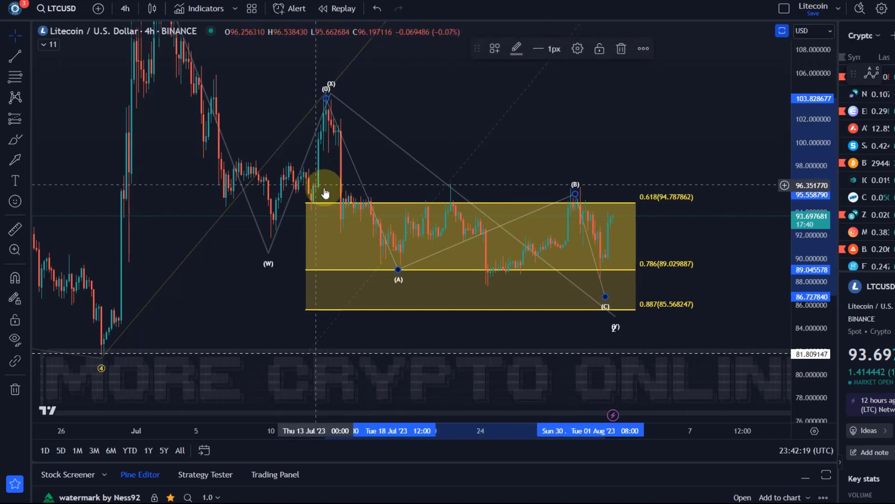
left_click(644, 308)
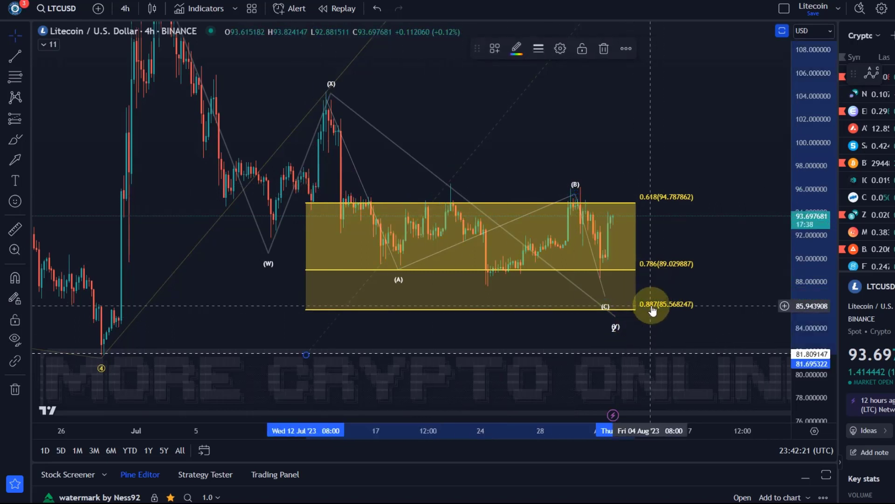
left_click(573, 193)
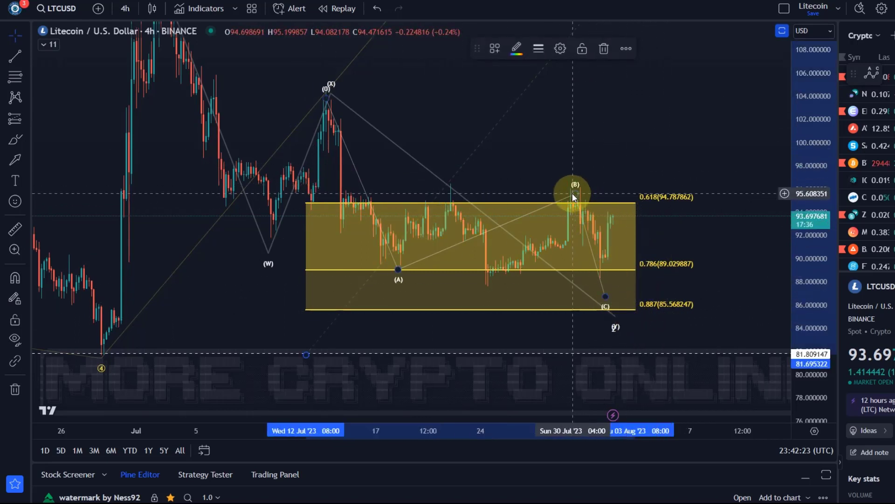
Shift the (C) and (Y) endpoints and the wave 2 label to around 3 August near the 0.887 retracement, with the 2 at about 84.66
left_click_drag(604, 296, 634, 305)
left_click(616, 318)
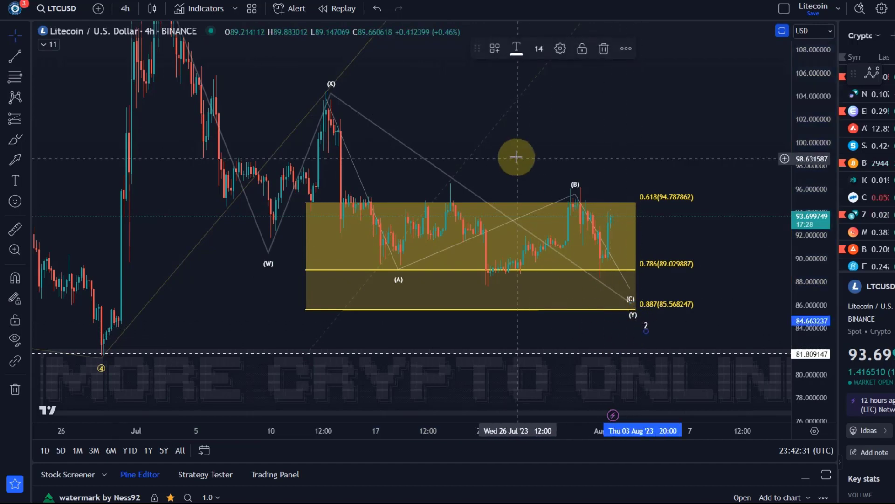
Raise the (B) point of the ABC correction to about 96.8, just above the 30 July high
left_click_drag(528, 157, 549, 187)
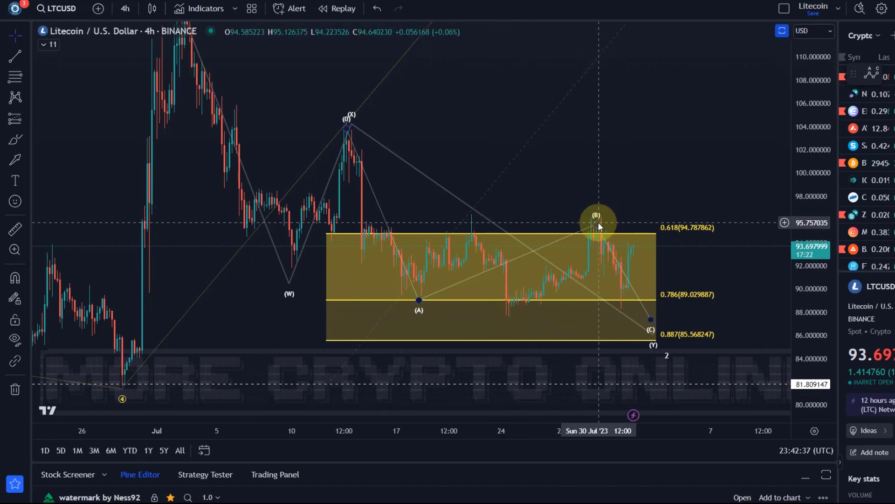
mouse_move(599, 223)
left_mouse_down()
mouse_move(589, 213)
mouse_move(596, 209)
left_mouse_up()
left_click_drag(655, 163, 584, 154)
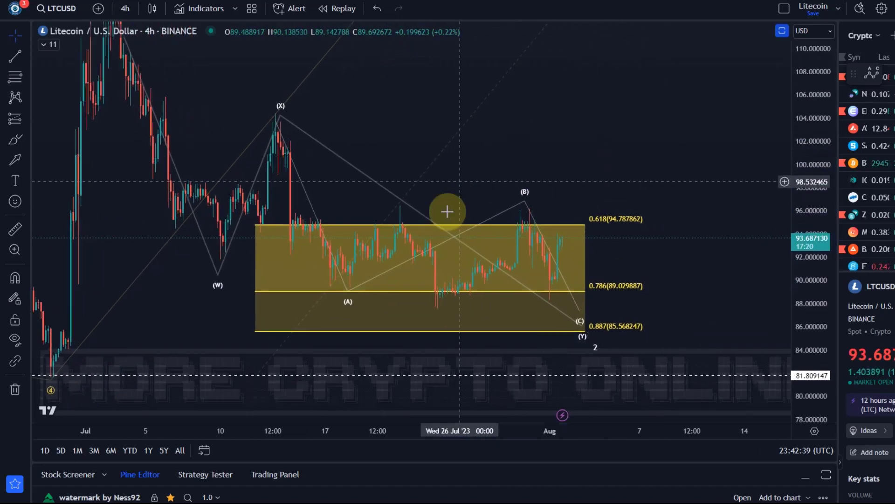
Draw an Elliott triangle wave (ABCDE) from the (A) low through about 96.05, 87.63, 96.05 and 88.22, ending with e near 94.02
left_click(22, 99)
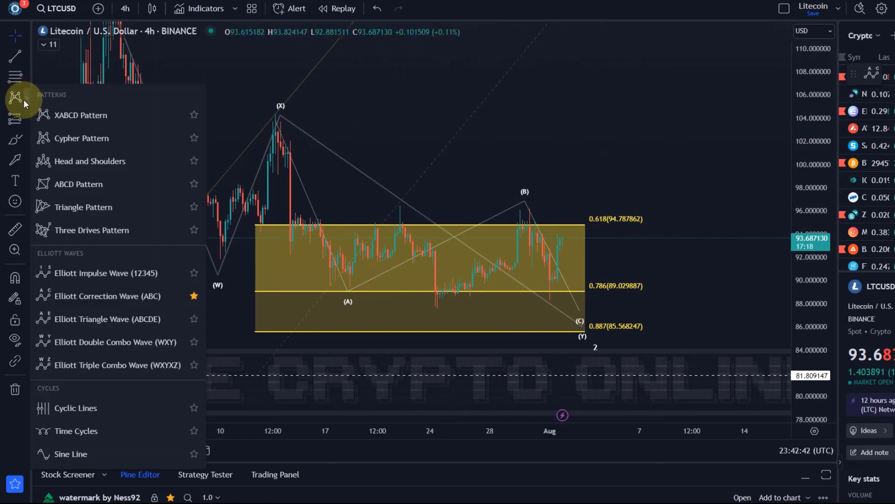
left_click(166, 319)
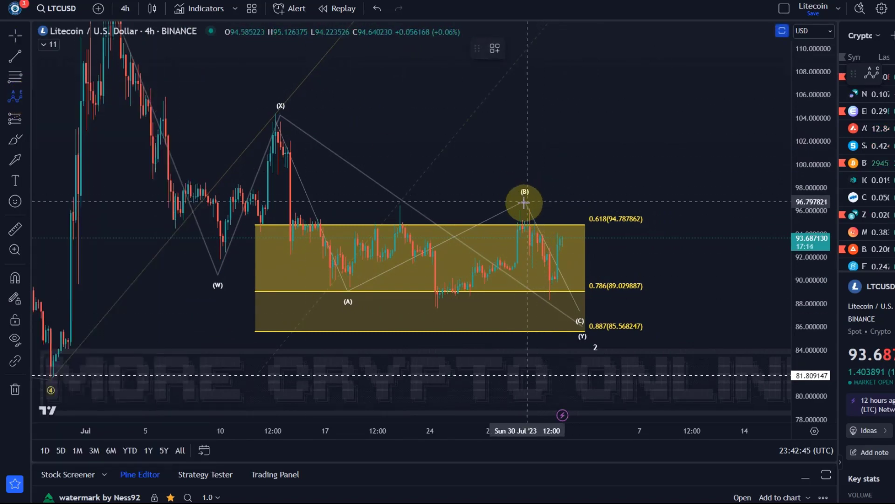
left_click(350, 286)
left_click(397, 210)
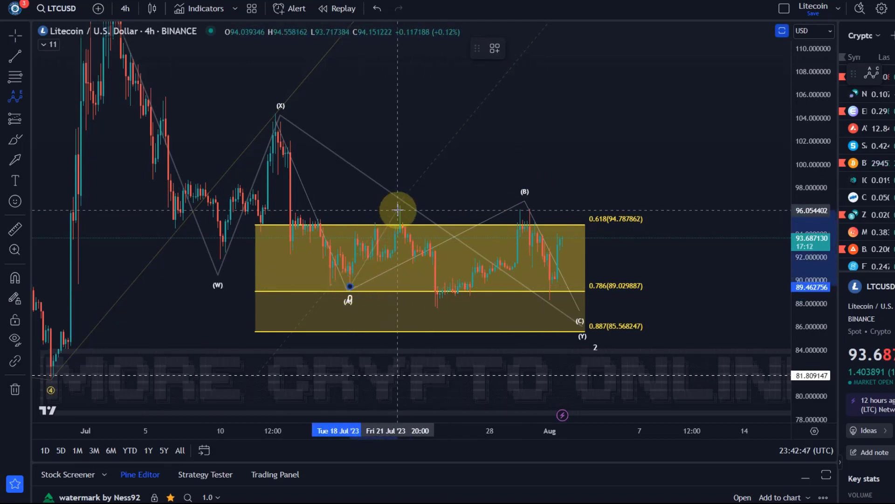
left_click(437, 308)
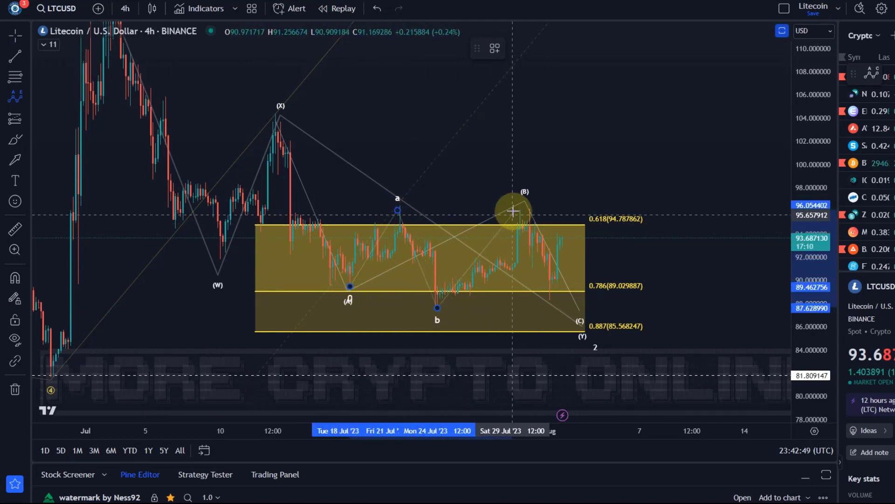
left_click(518, 211)
left_click(552, 300)
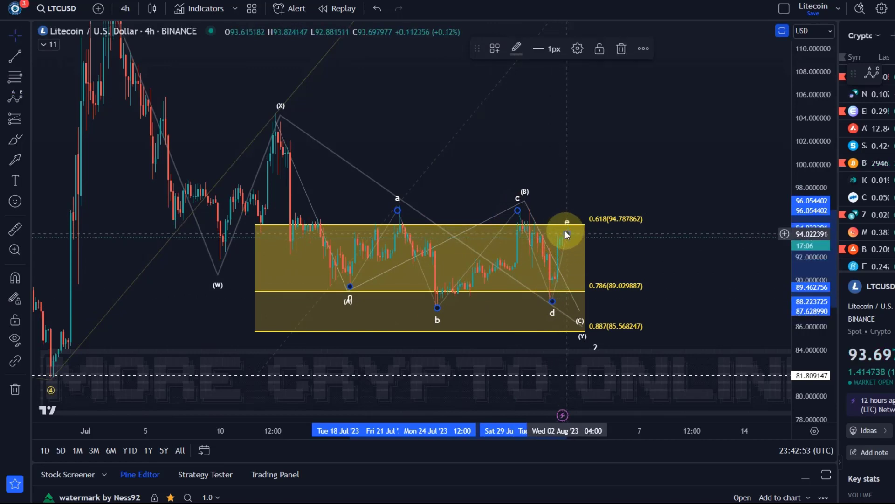
left_click(567, 233)
Move the (B) point of the ABC correction just above the triangle's e, to about 96.30 on 2 August
left_click_drag(527, 201, 569, 207)
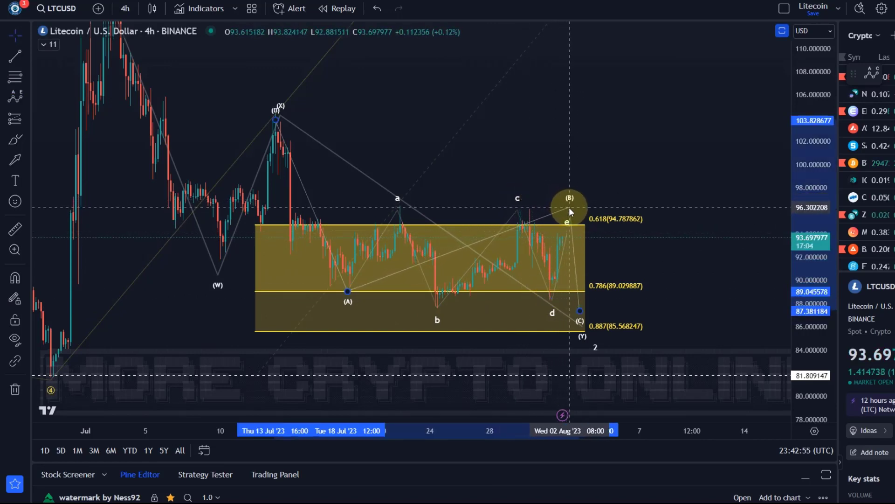
left_click(487, 168)
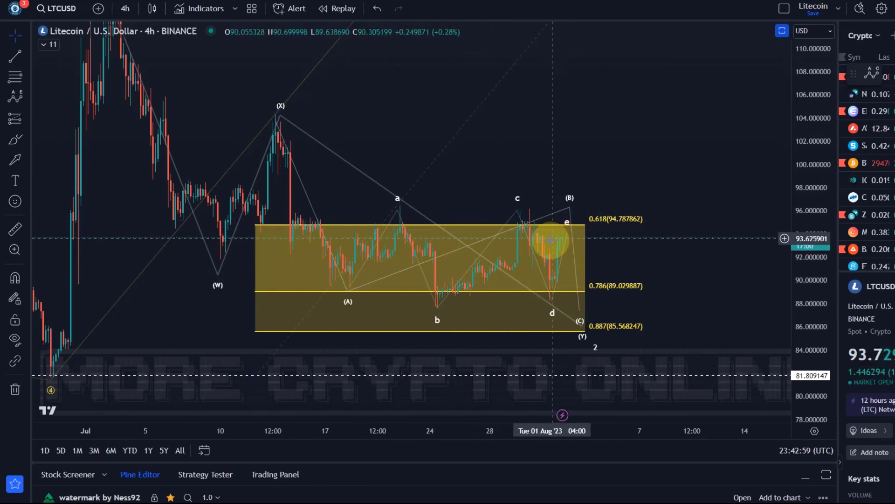
left_click(438, 298)
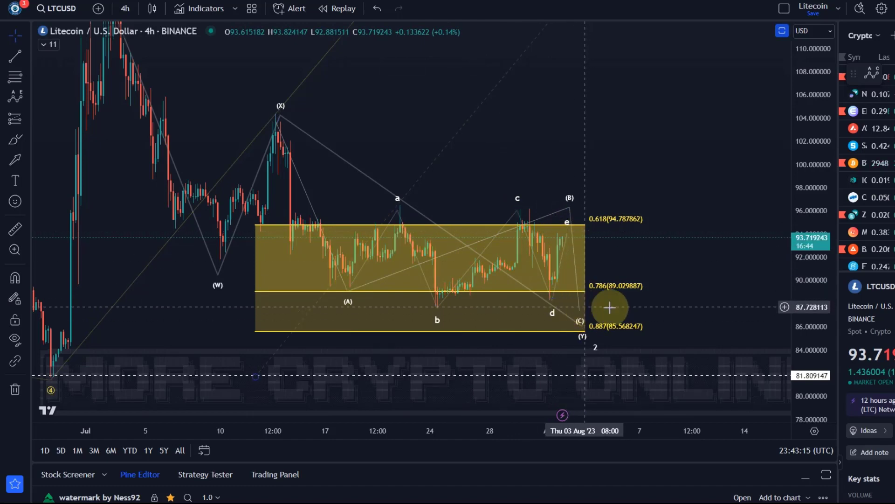
Examine the wave 2 correction zone in relation to the wave 1 high and the projected wave 3 and 4 labels
left_click_drag(684, 254, 682, 189)
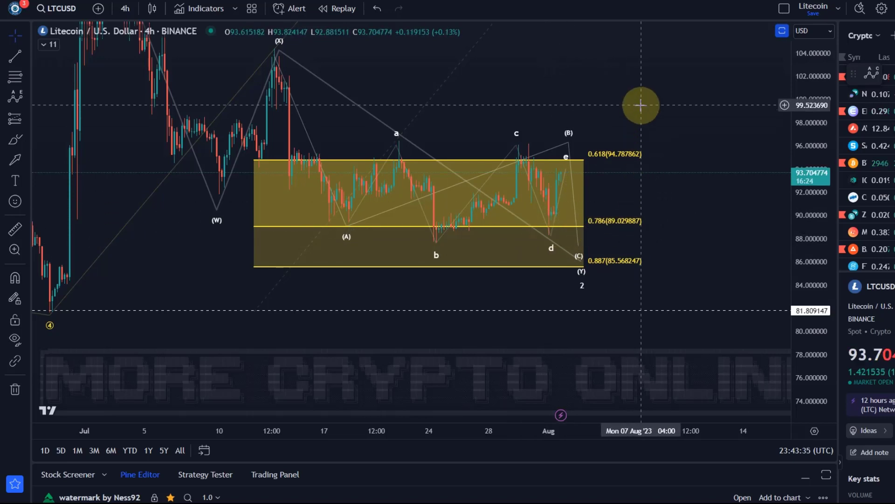
left_click_drag(637, 130, 632, 208)
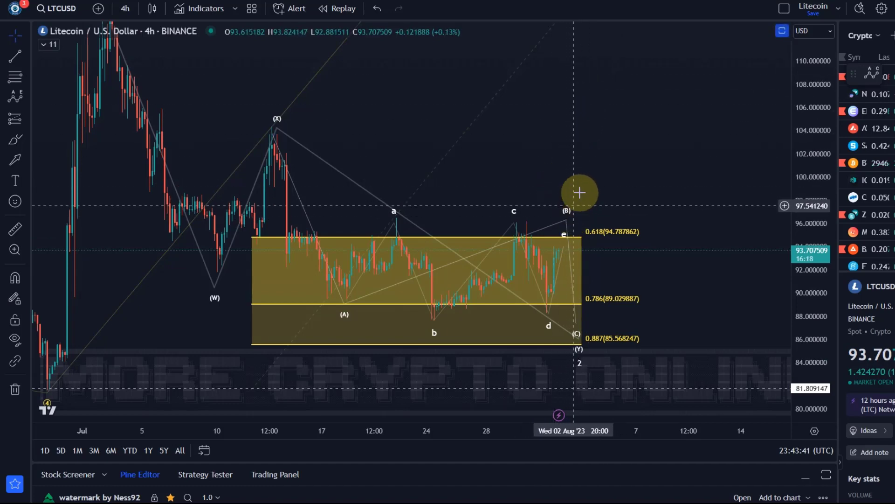
left_click_drag(837, 111, 825, 294)
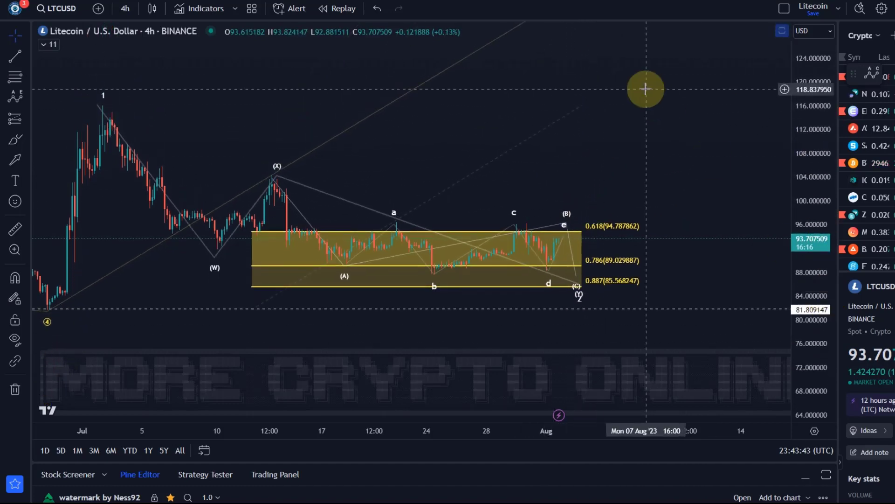
left_click_drag(646, 96, 639, 280)
left_click_drag(700, 256, 712, 119)
left_click_drag(819, 260, 812, 131)
left_click_drag(645, 246, 656, 178)
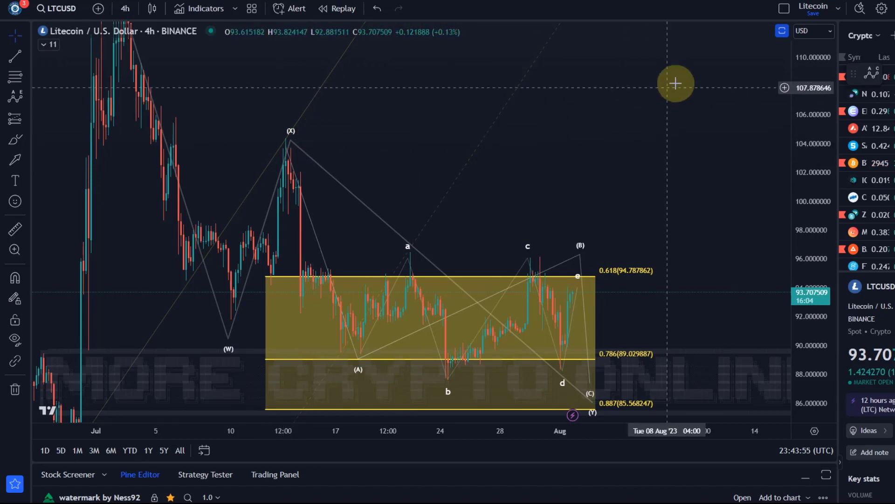
scroll(535, 219, "down", 6)
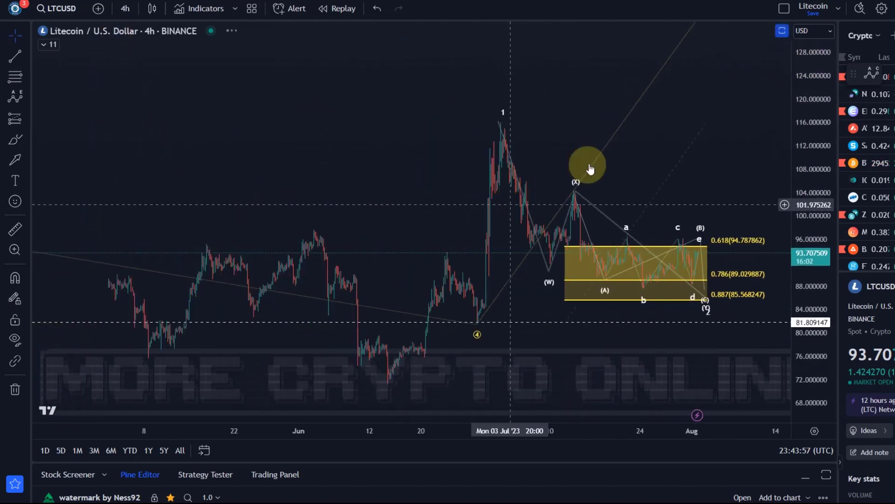
scroll(590, 168, "down", 4)
left_click_drag(694, 140, 499, 234)
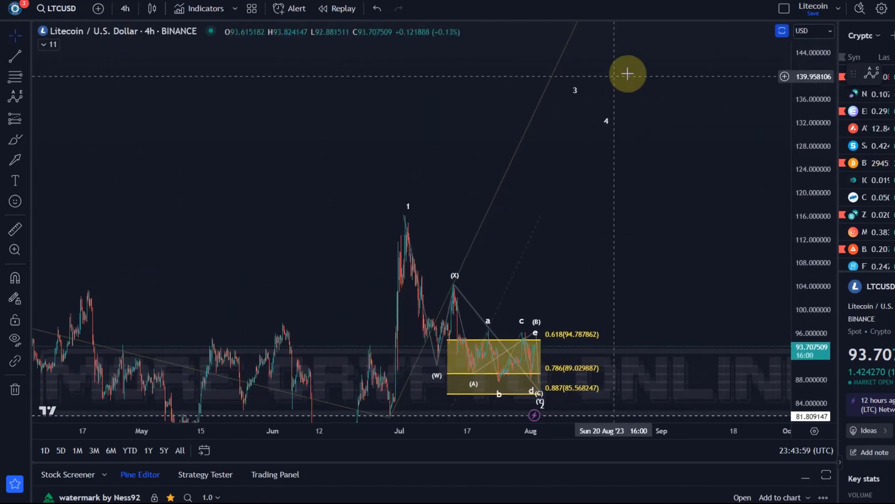
left_click_drag(628, 74, 618, 216)
left_click_drag(691, 274, 683, 40)
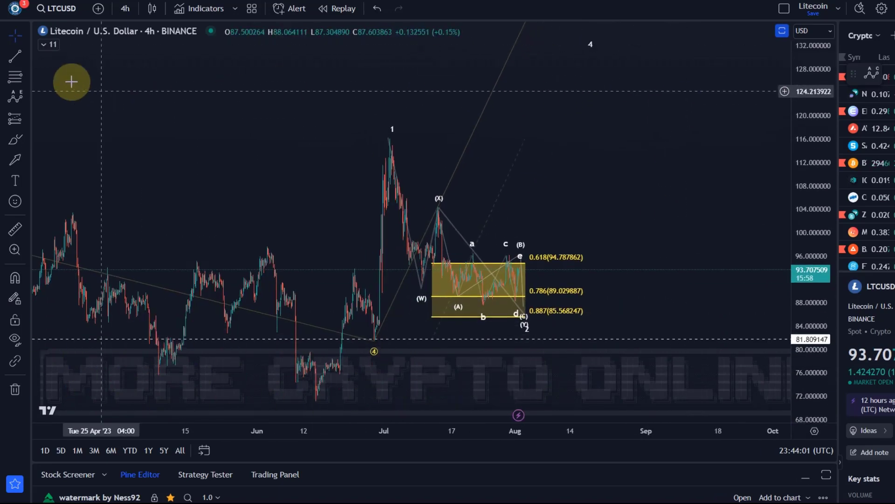
Draw a trend-based Fibonacci extension from the circled 4 low at about 81.61 to the wave 1 high at about 116.15, projected from about 88.00
left_click(26, 76)
left_click(65, 113)
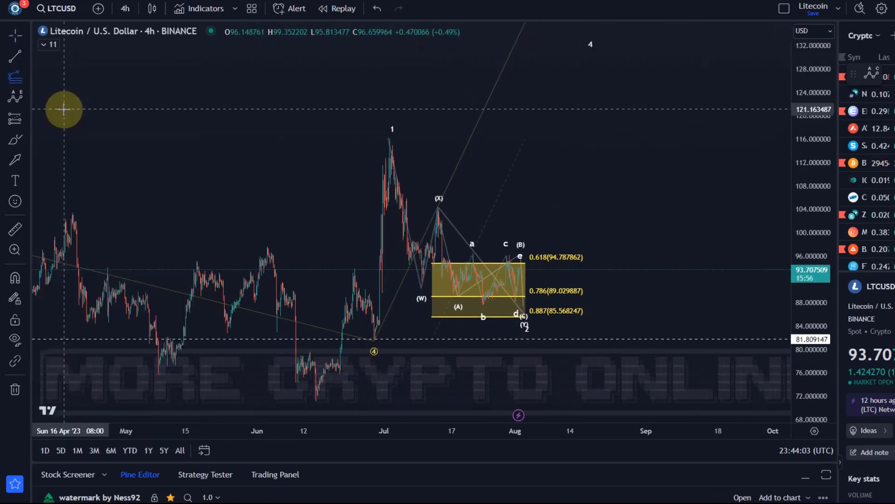
left_click_drag(364, 339, 379, 135)
left_click(382, 138)
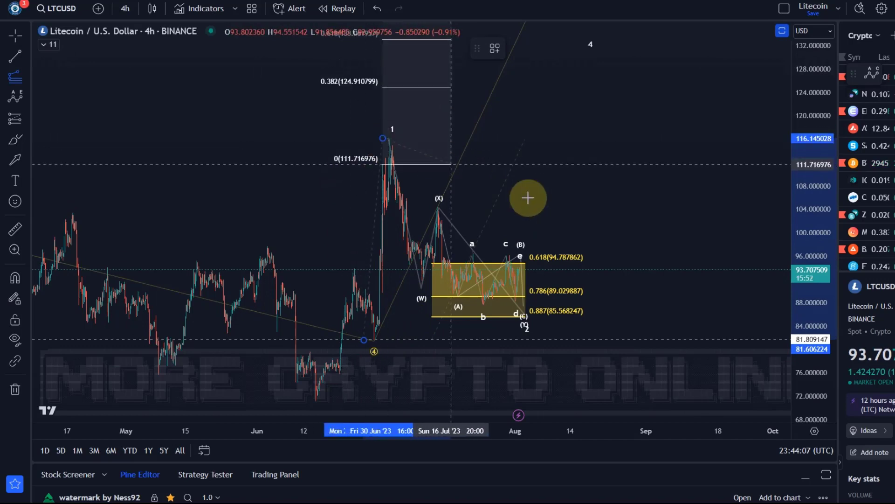
left_click(668, 303)
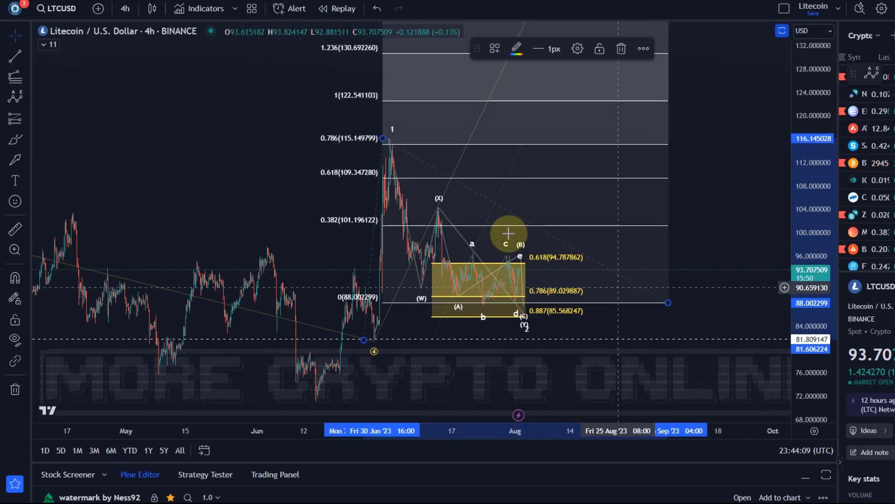
Raise the wave 3 label to about 142.27 and the wave 4 label to about 136.92
left_click_drag(312, 79, 309, 197)
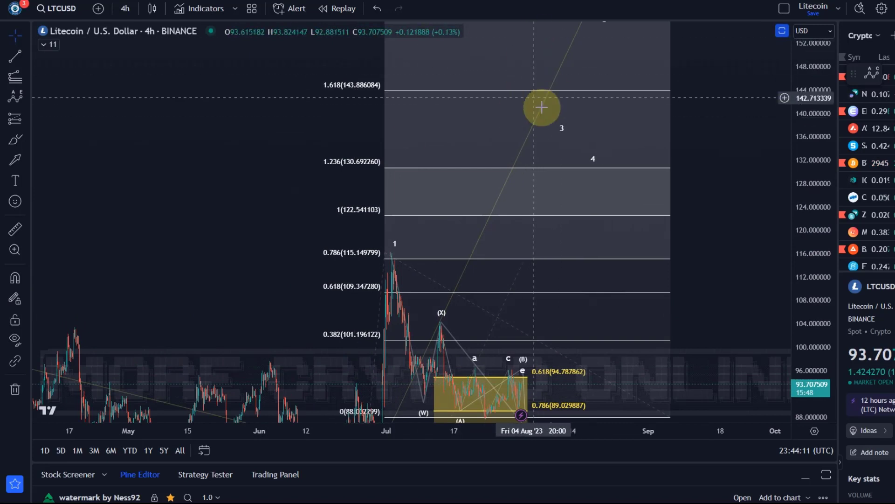
left_click_drag(565, 132, 564, 111)
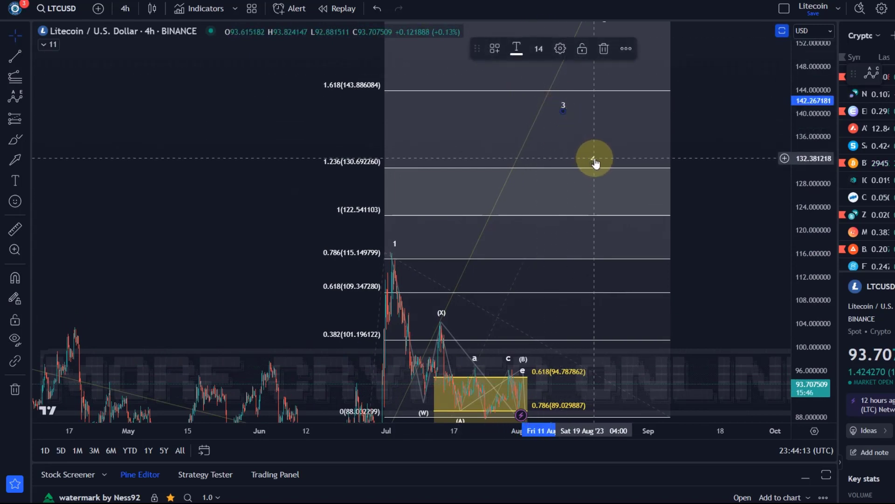
left_click_drag(595, 160, 598, 140)
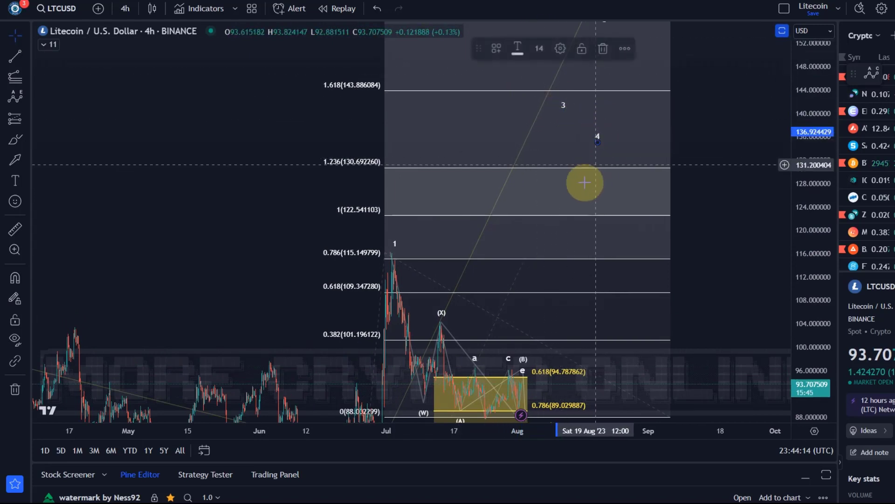
Delete the trend-based Fibonacci extension from the chart
left_click(541, 168)
key("Delete")
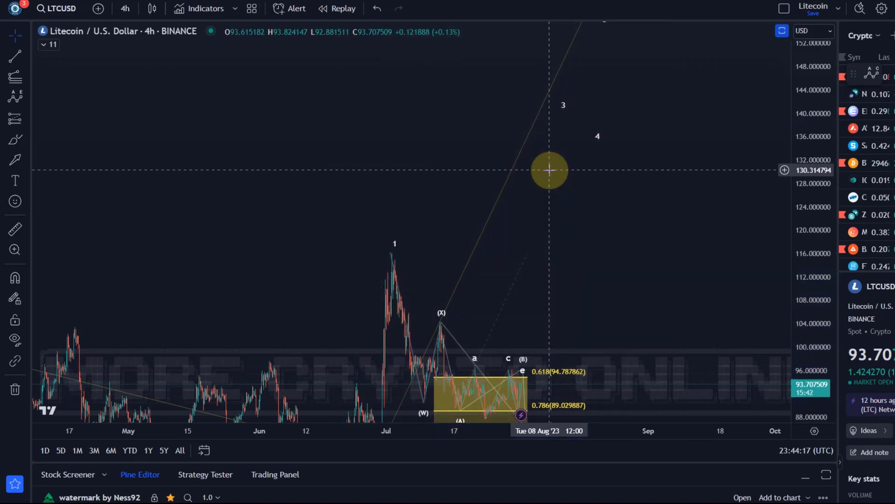
Examine the wave 2 correction with its abcde triangle and projected (C) leg below the wave 1 high
left_click_drag(655, 282, 702, 140)
scroll(604, 297, "up", 3)
scroll(605, 297, "up", 2)
left_click_drag(440, 241, 708, 194)
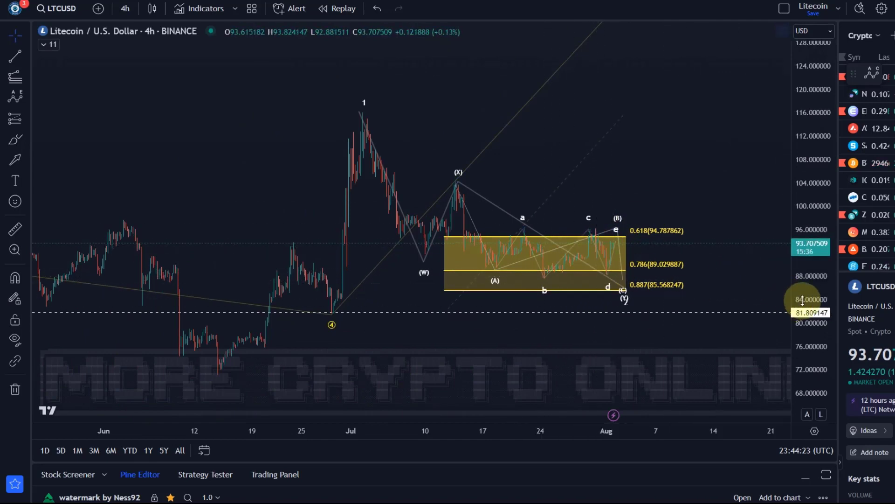
left_click_drag(796, 300, 607, 145)
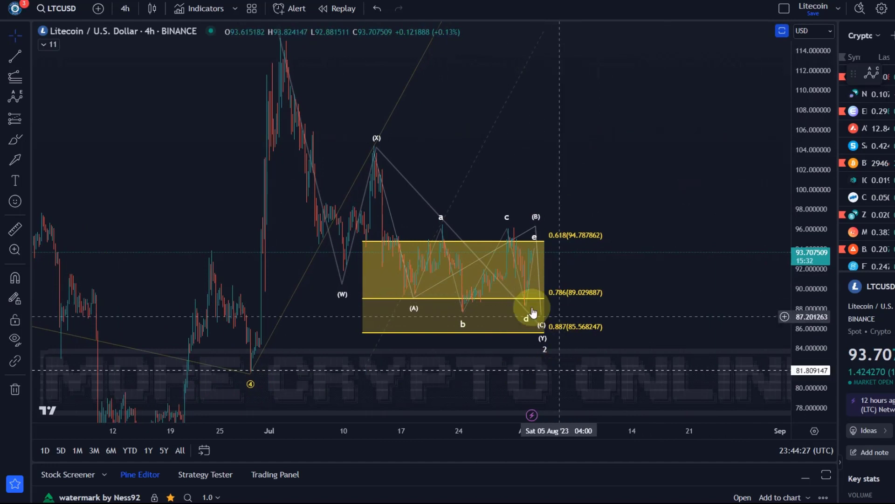
left_click(535, 272)
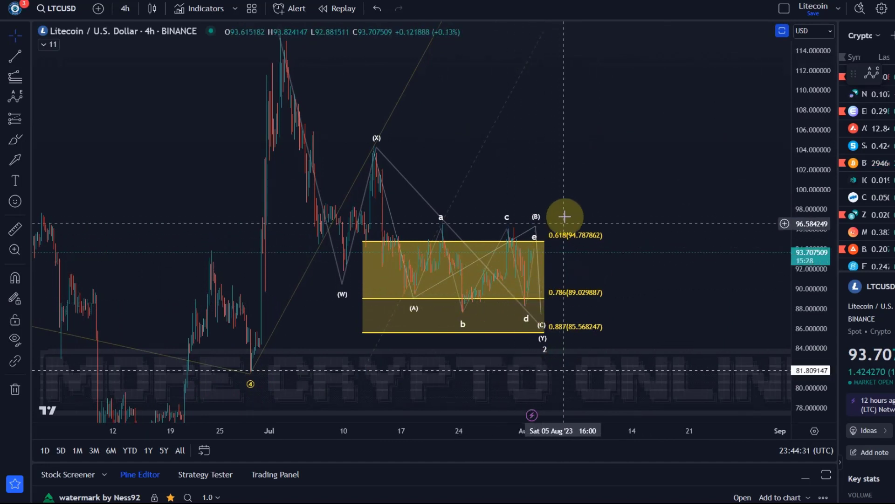
left_click(542, 319)
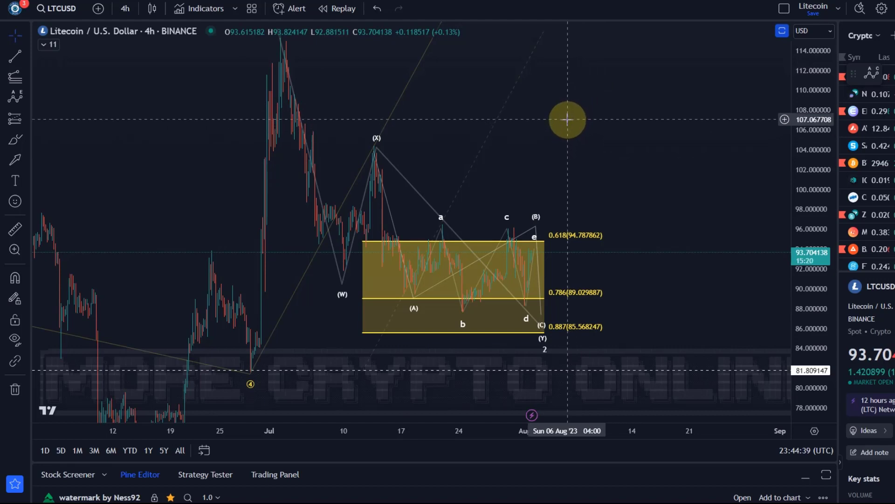
left_click_drag(574, 109, 580, 169)
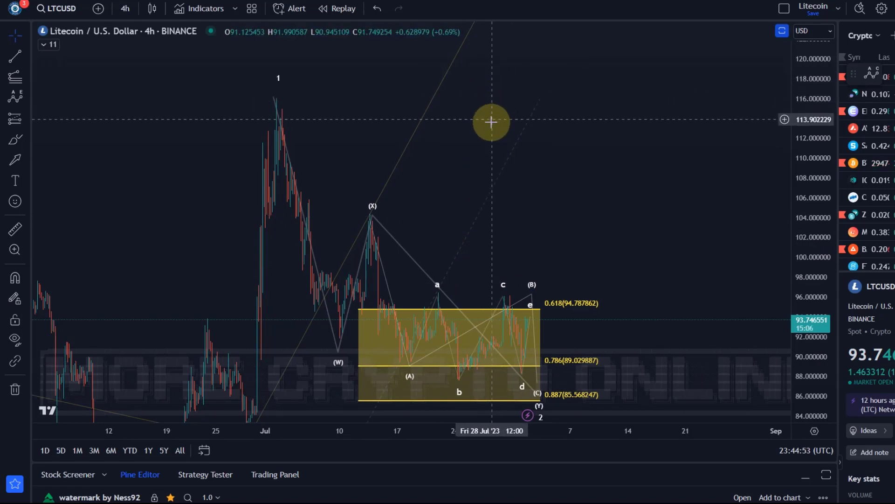
Reposition the triangle's e point at about 94.04 on 2 August
scroll(573, 277, "up", 6)
left_click_drag(494, 270, 867, 155)
scroll(611, 179, "up", 2)
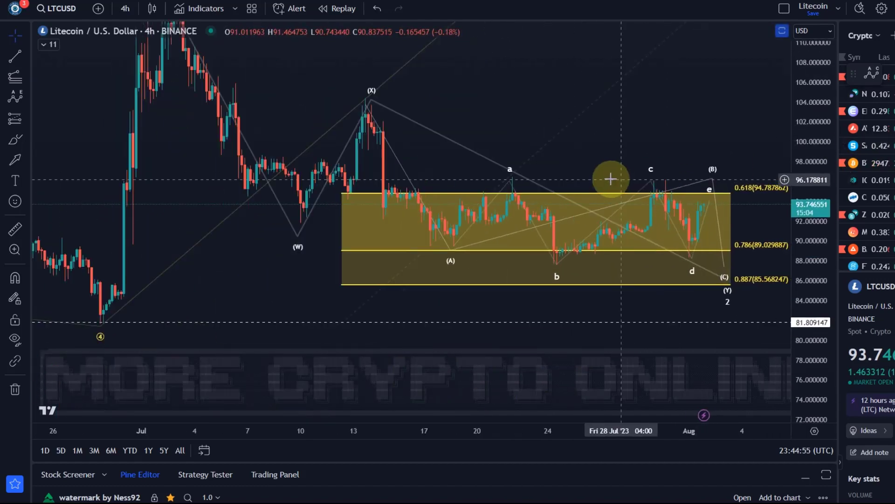
scroll(611, 178, "up", 2)
left_click_drag(630, 132, 472, 143)
scroll(472, 143, "up", 1)
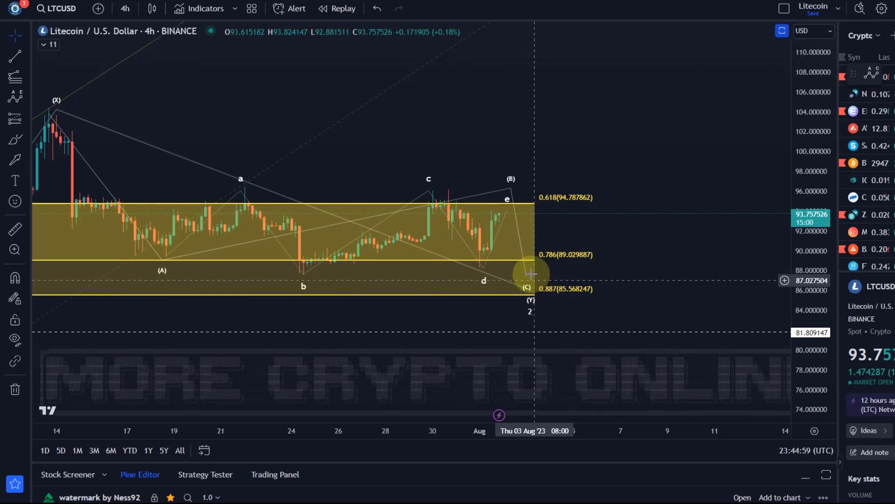
left_click(510, 212)
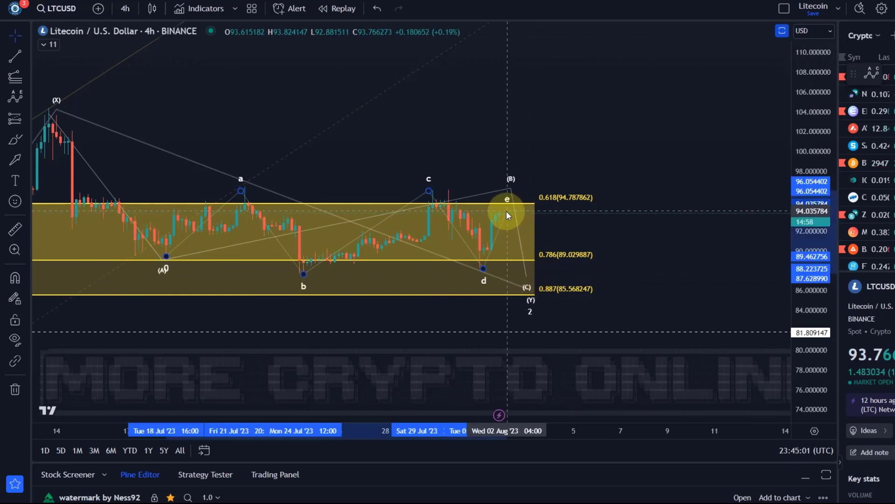
left_click(508, 211)
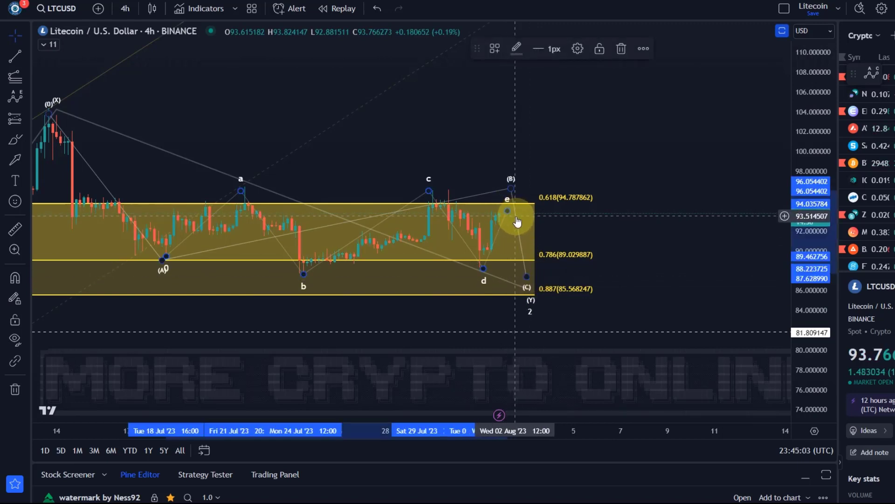
Move the (B) point of the ABC correction back to 30 July, at about 97.8 above the high
scroll(516, 222, "down", 3)
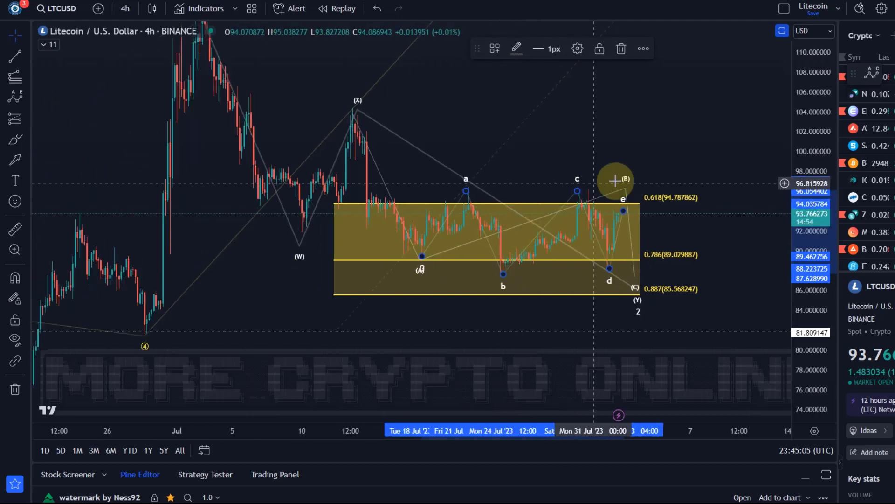
left_click(629, 187)
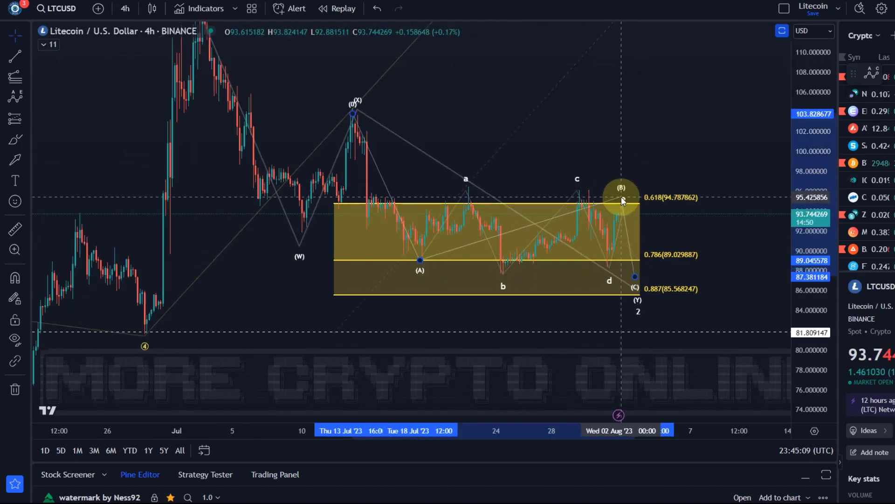
mouse_move(623, 200)
left_mouse_down()
mouse_move(578, 180)
mouse_move(584, 173)
left_mouse_up()
Delete the abcde triangle wave from the chart
left_click(502, 276)
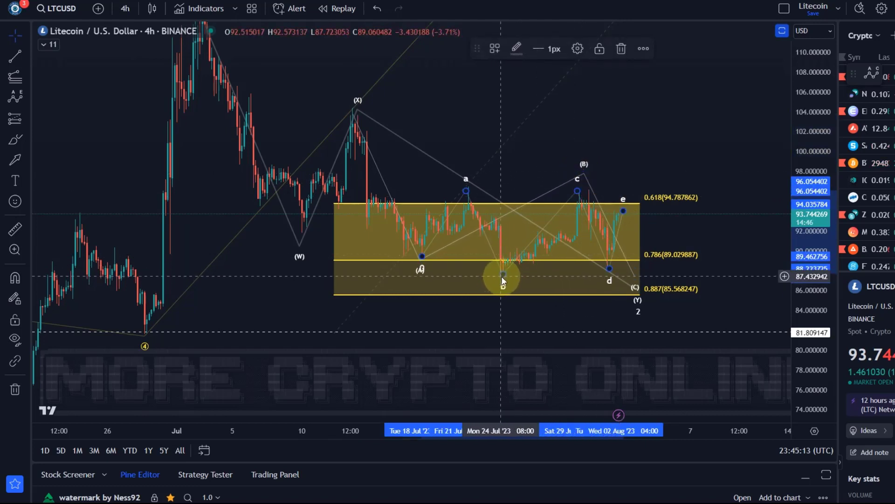
key("Delete")
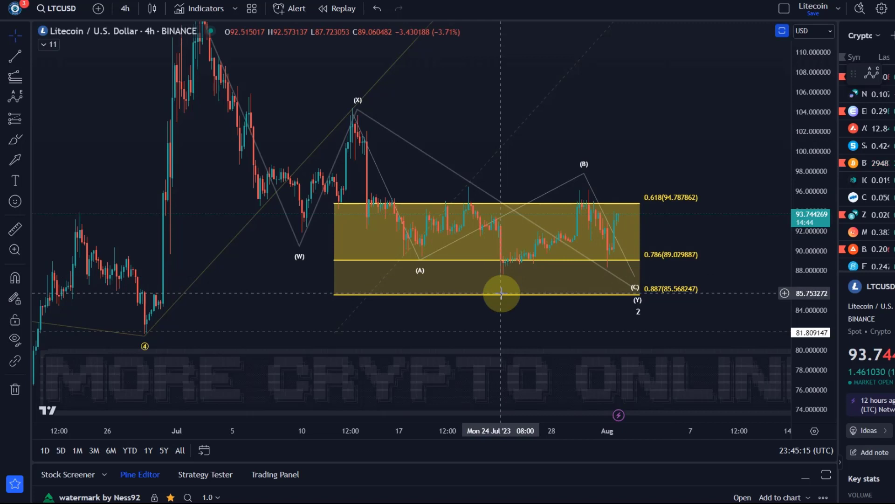